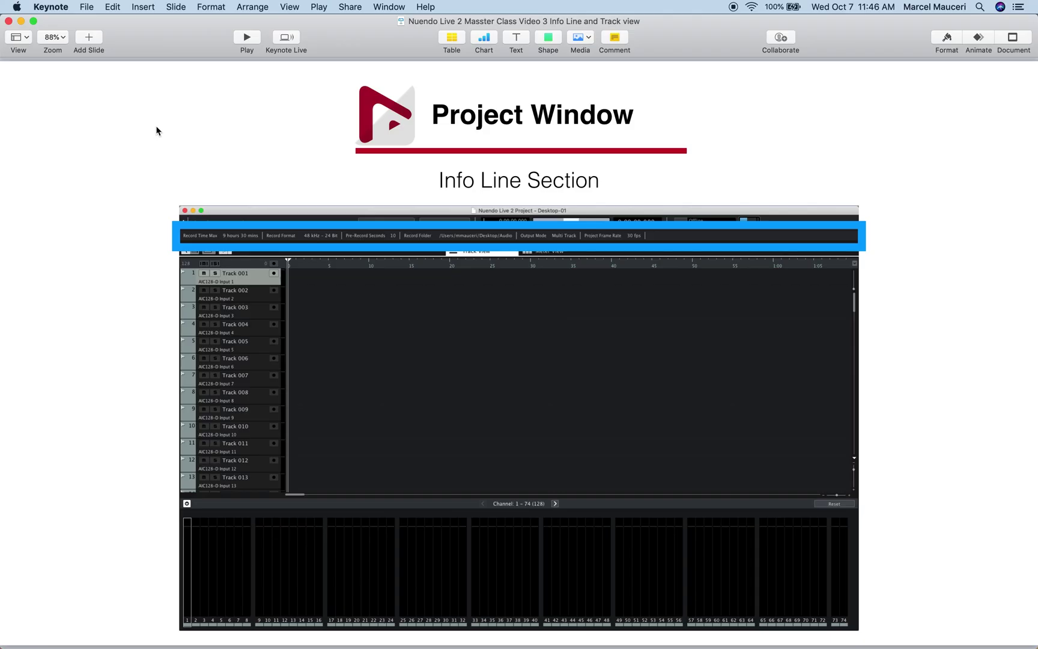
Advance to the Track View Section slide, then switch to the full-screen Nuendo Live 2 project
key("Down")
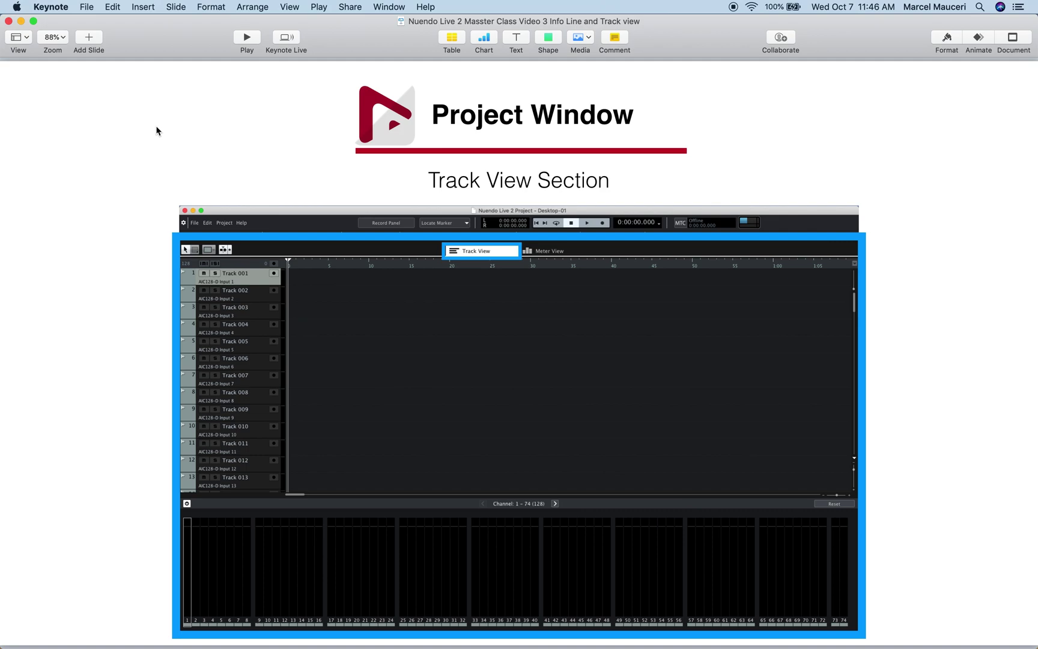
key("ctrl+Right")
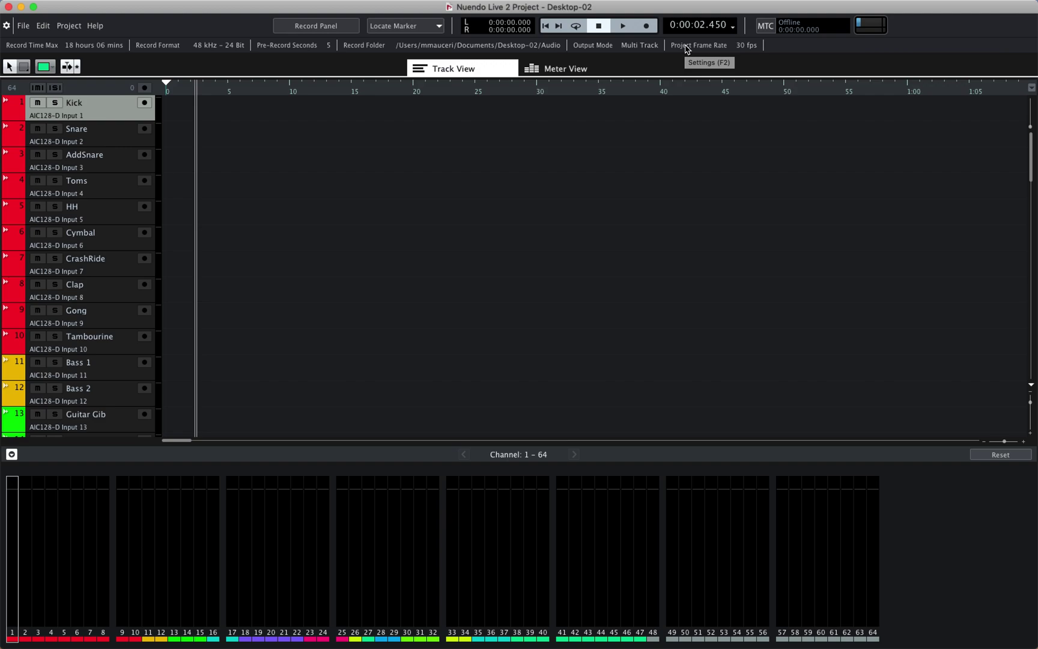
left_click(688, 47)
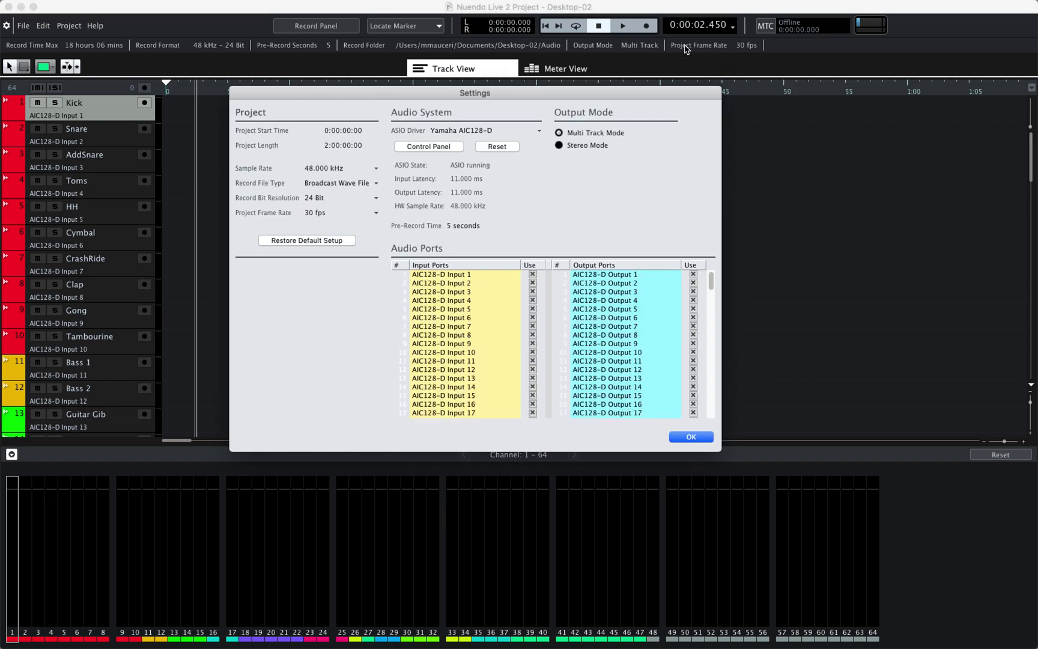
left_click(691, 437)
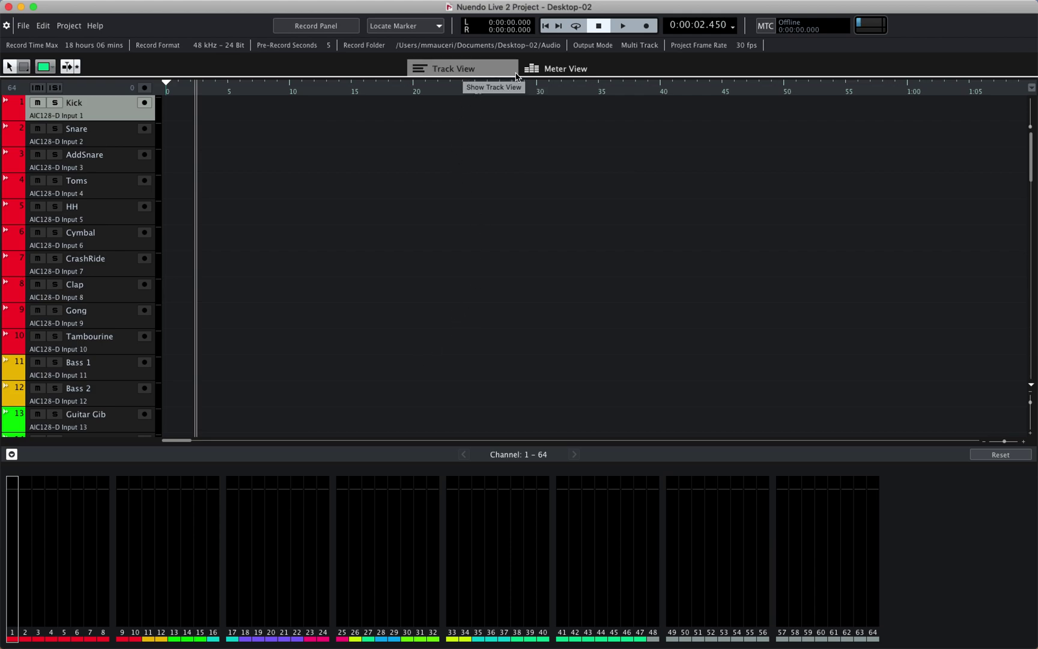
Switch to the Meter View, then back to the Track View
left_click(547, 74)
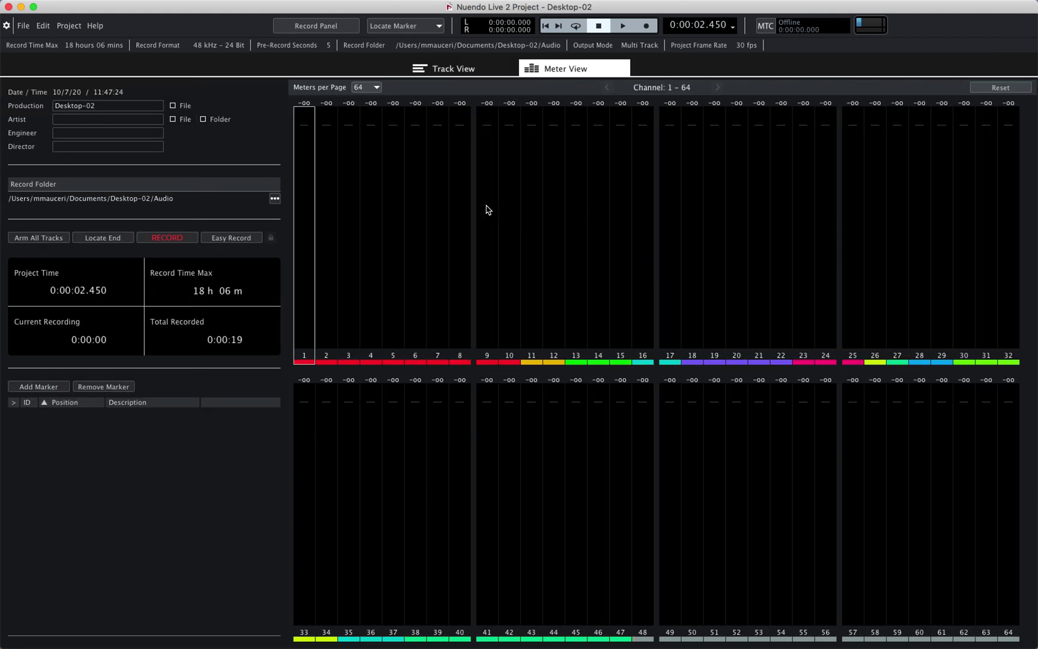
left_click(452, 70)
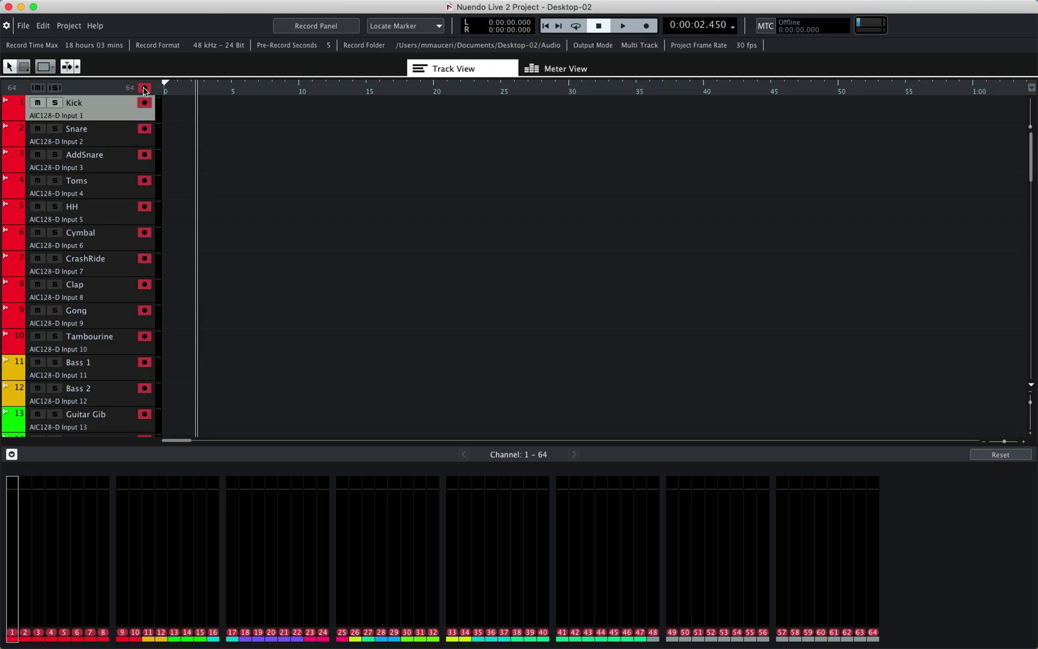
Show the marker track from the Project menu and try moving it lower
left_click(60, 28)
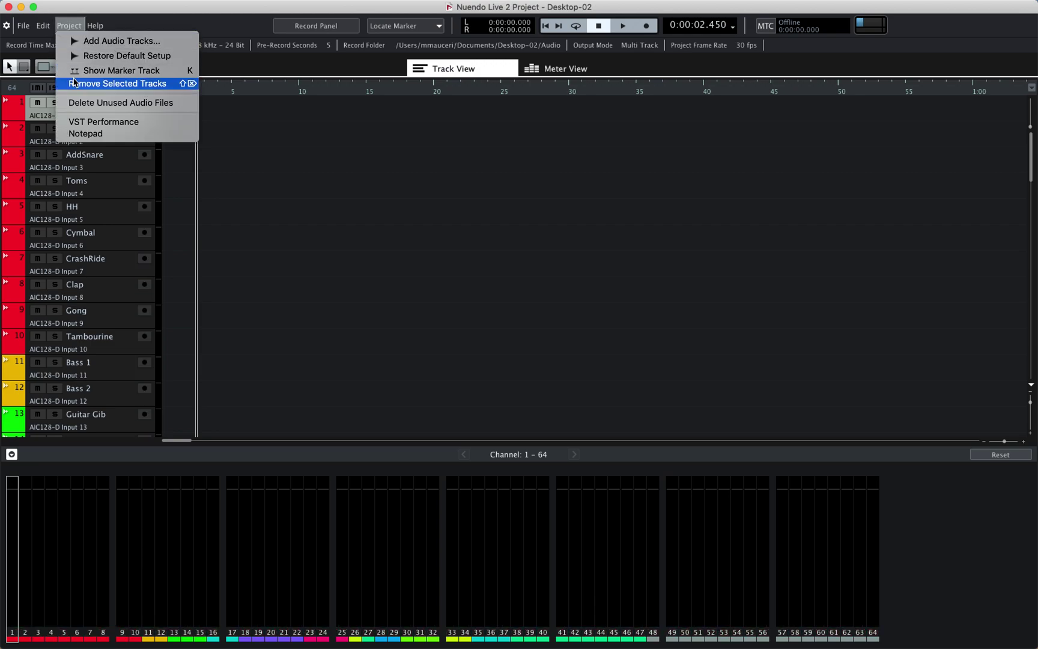
left_click(75, 70)
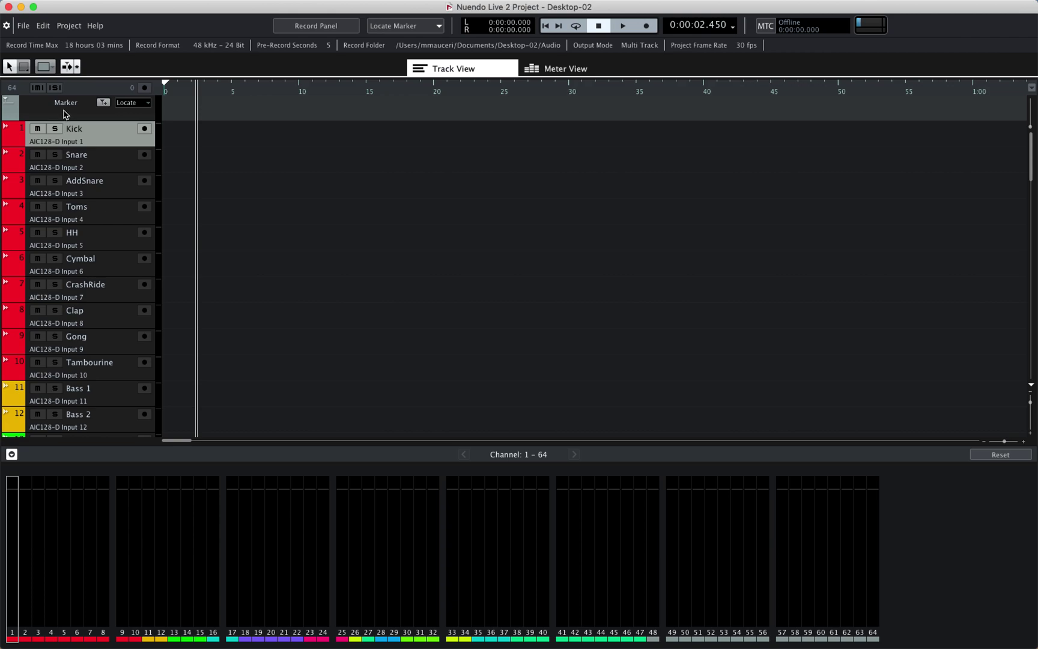
left_click(77, 113)
mouse_move(77, 113)
left_mouse_down()
mouse_move(83, 207)
mouse_move(109, 120)
left_mouse_up()
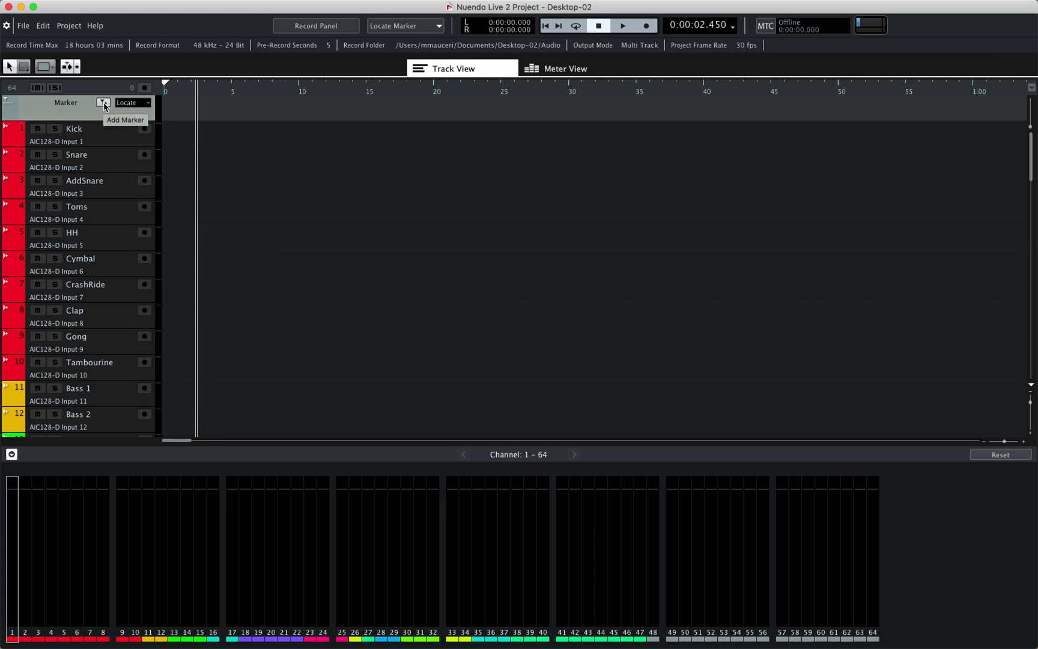
Add marker 1 at 0:00:02.450 and locate the project position to it
left_click(103, 103)
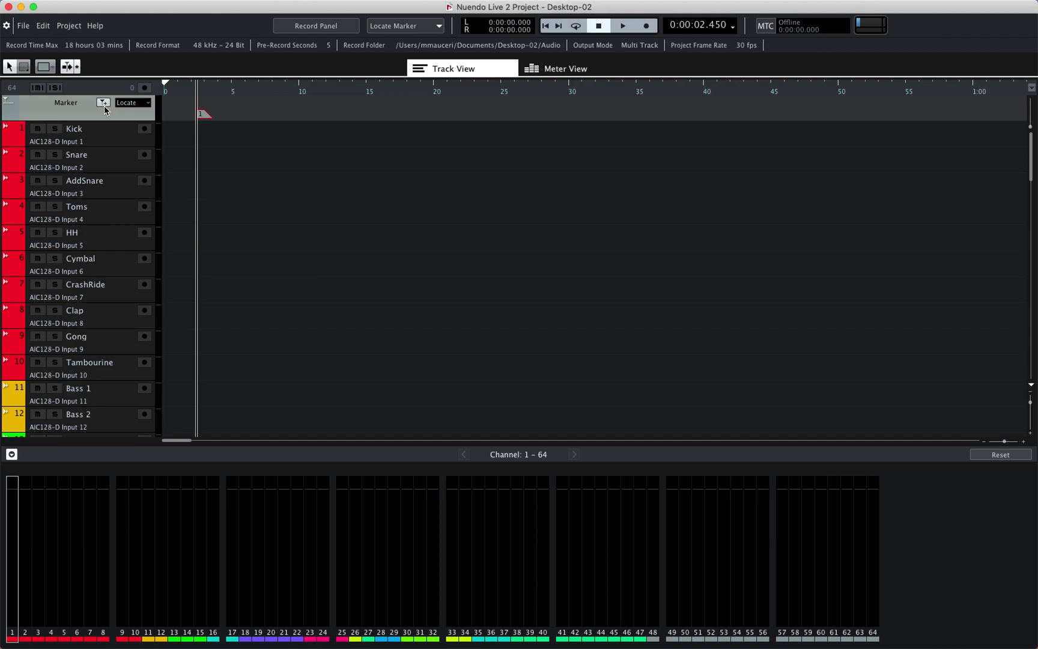
left_click(143, 104)
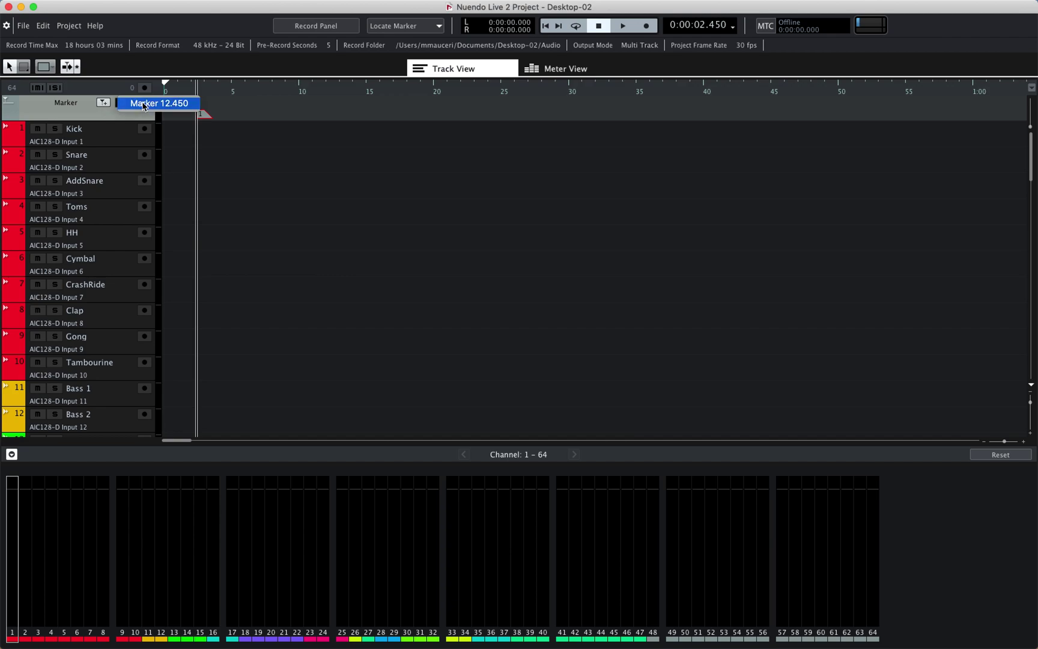
left_click(143, 105)
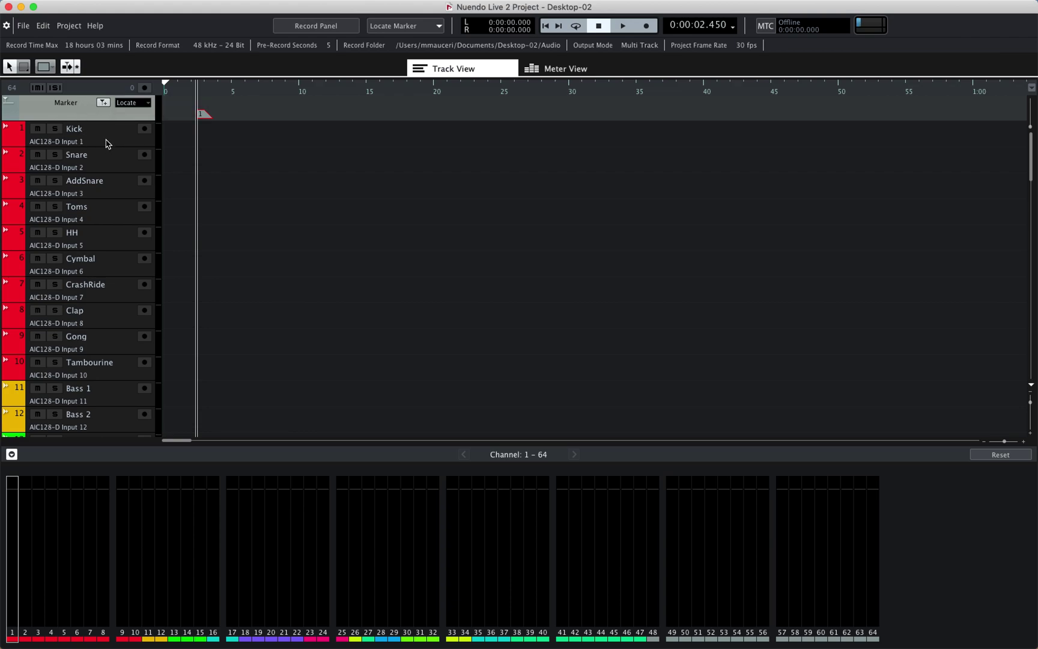
left_click(38, 129)
left_click(55, 129)
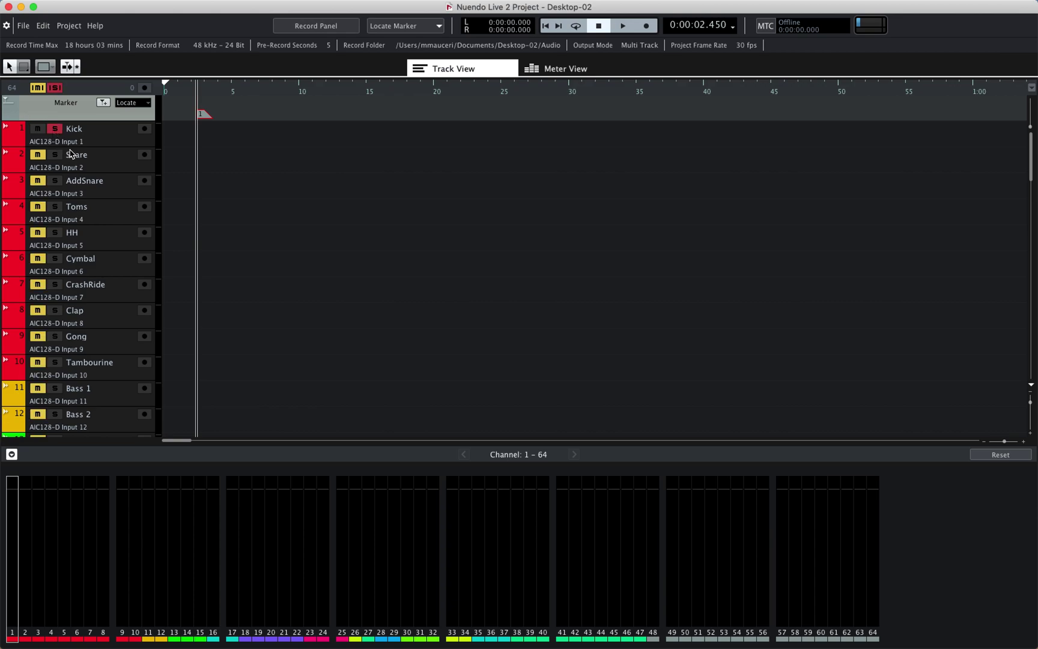
left_click(54, 155)
left_click(145, 181)
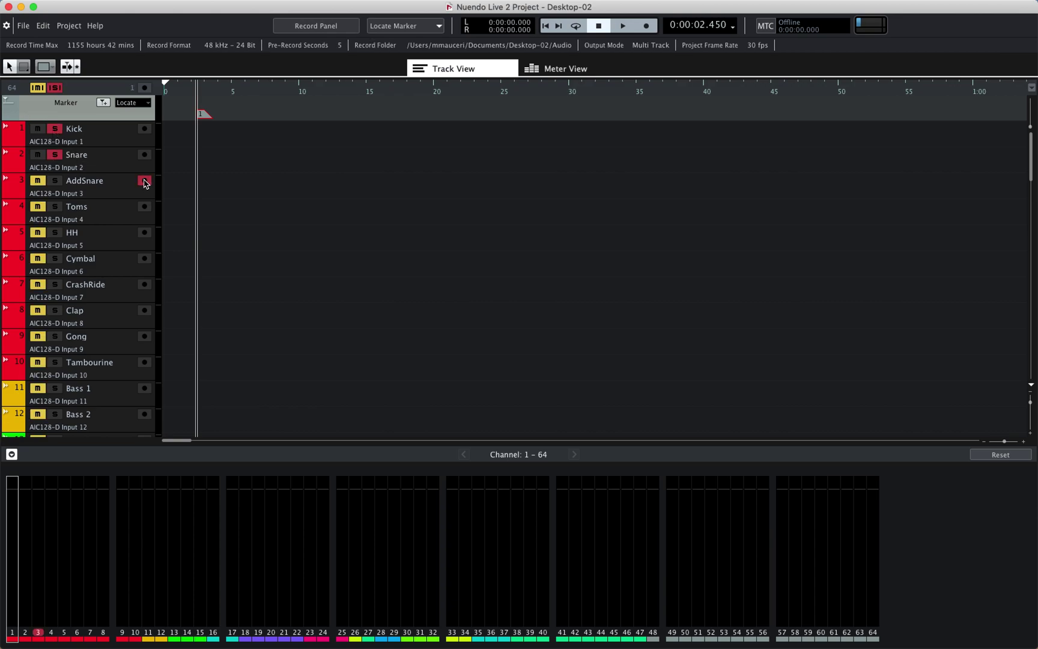
left_click(144, 233)
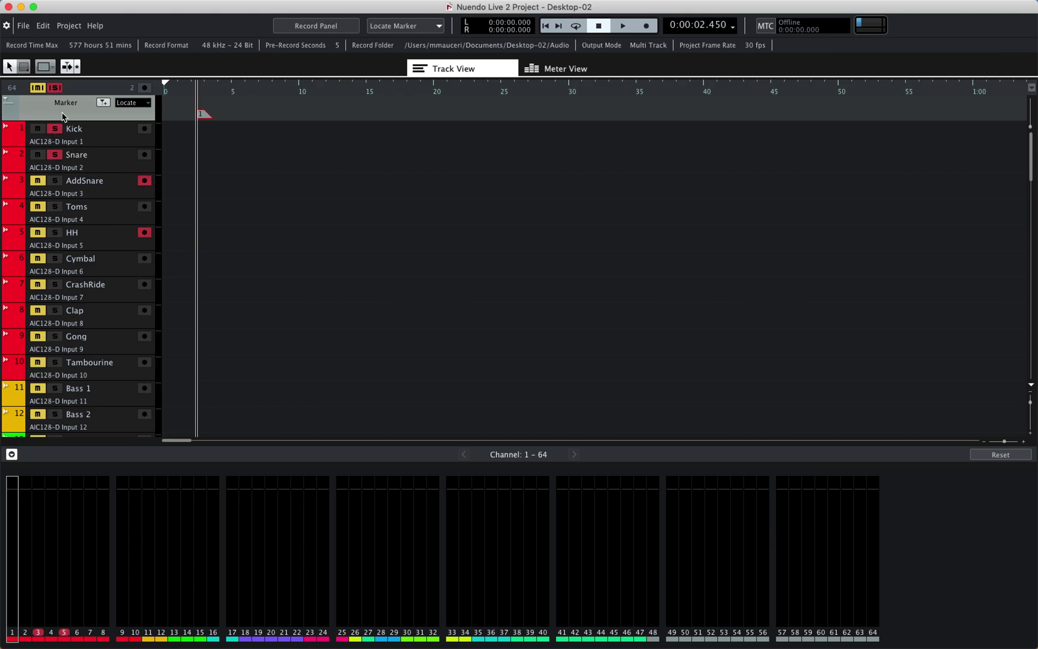
left_click(55, 87)
left_click(37, 87)
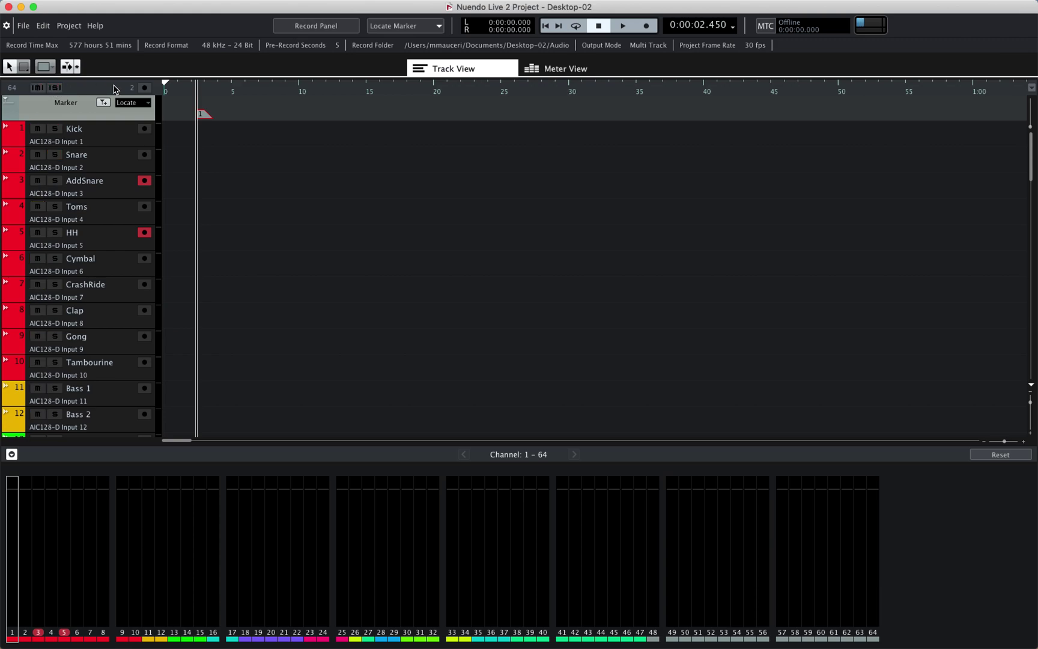
left_click(145, 89)
left_click(145, 89)
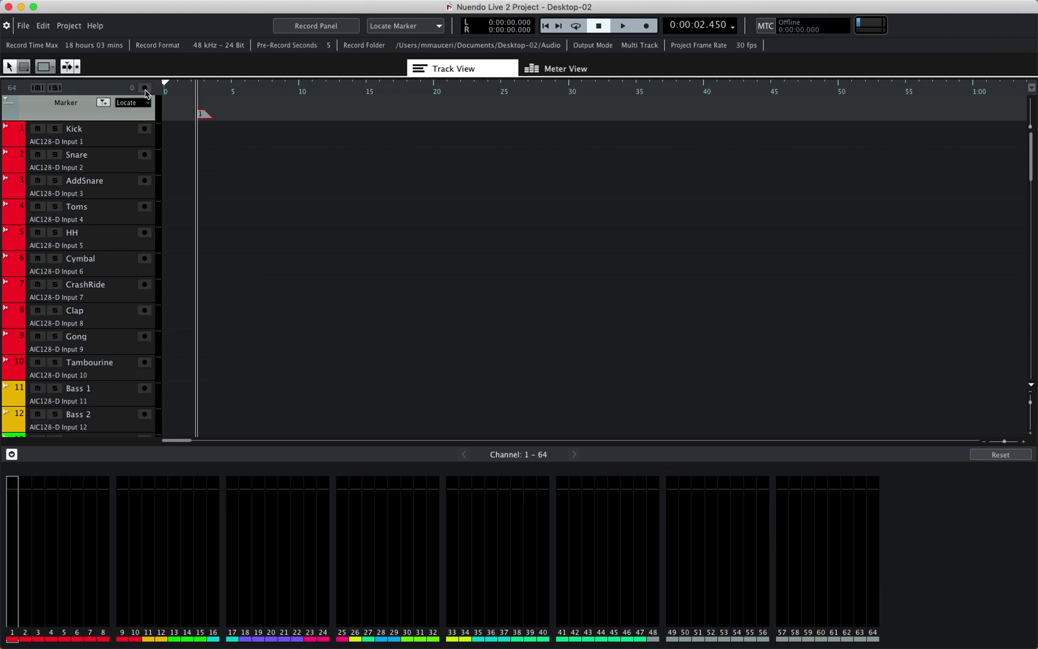
Hide and re-show the meter bridge, then reset the meters
left_click(11, 454)
left_click(10, 639)
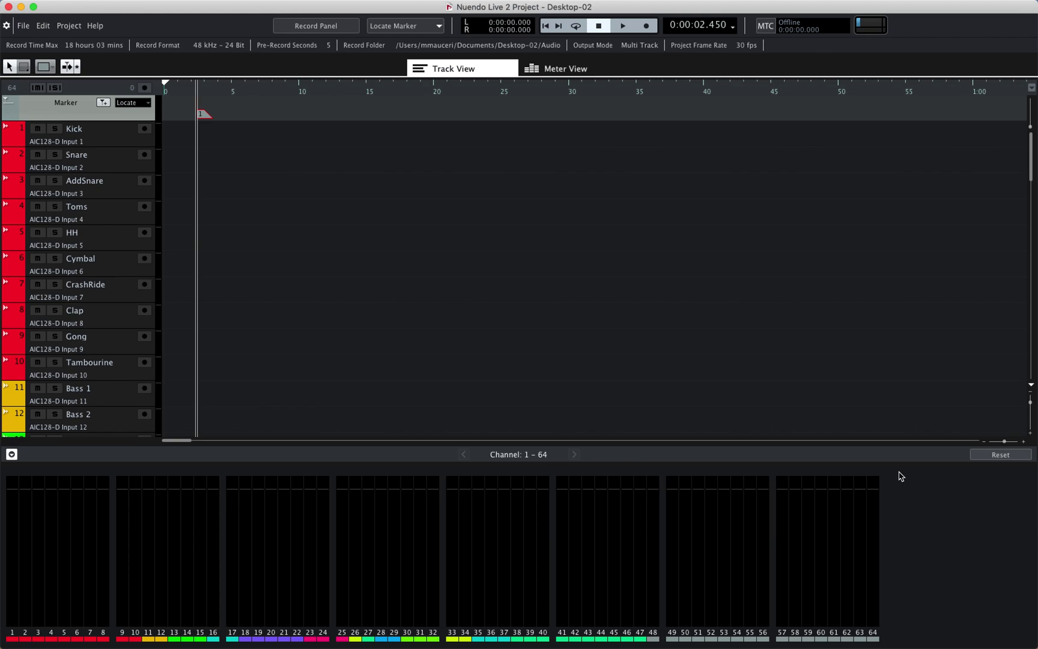
left_click(1003, 457)
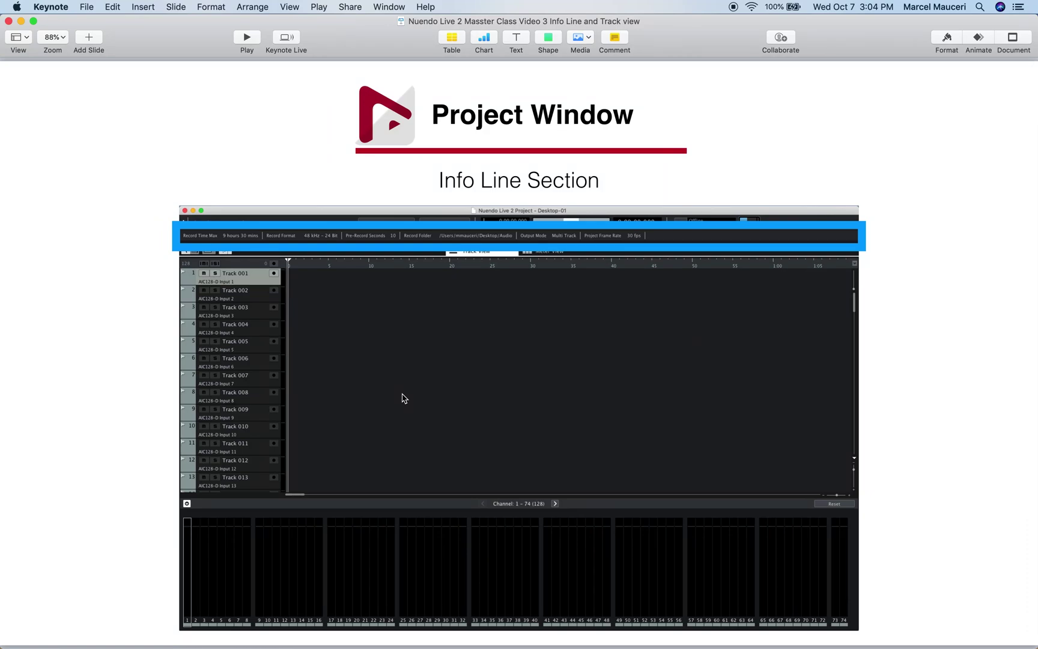
Advance through the Track View Window and Track View tools slides
key("Down")
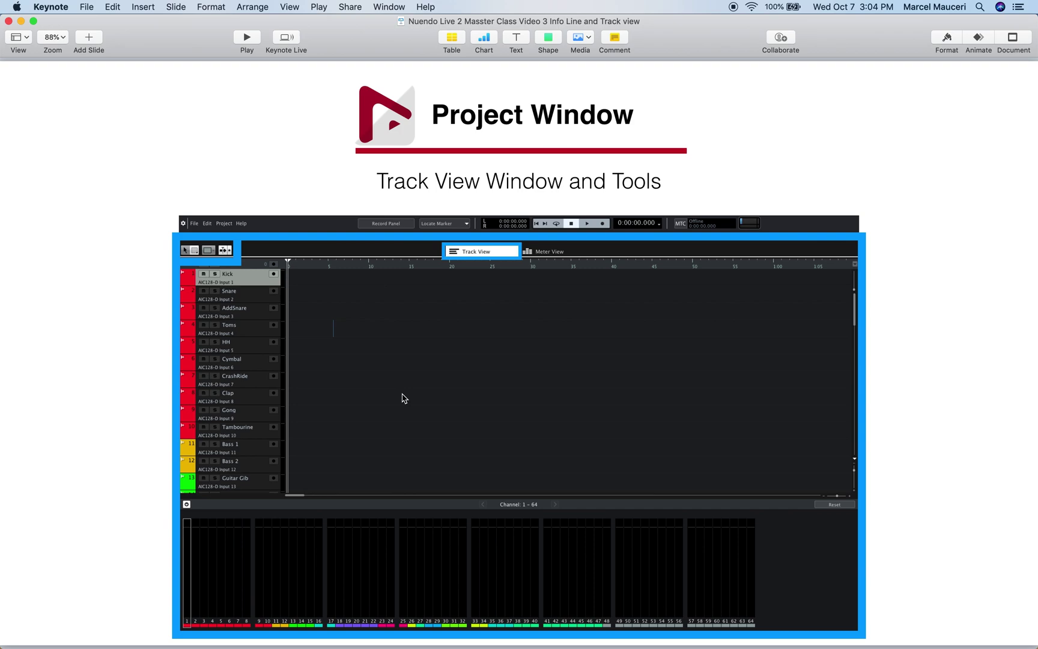
key("Down")
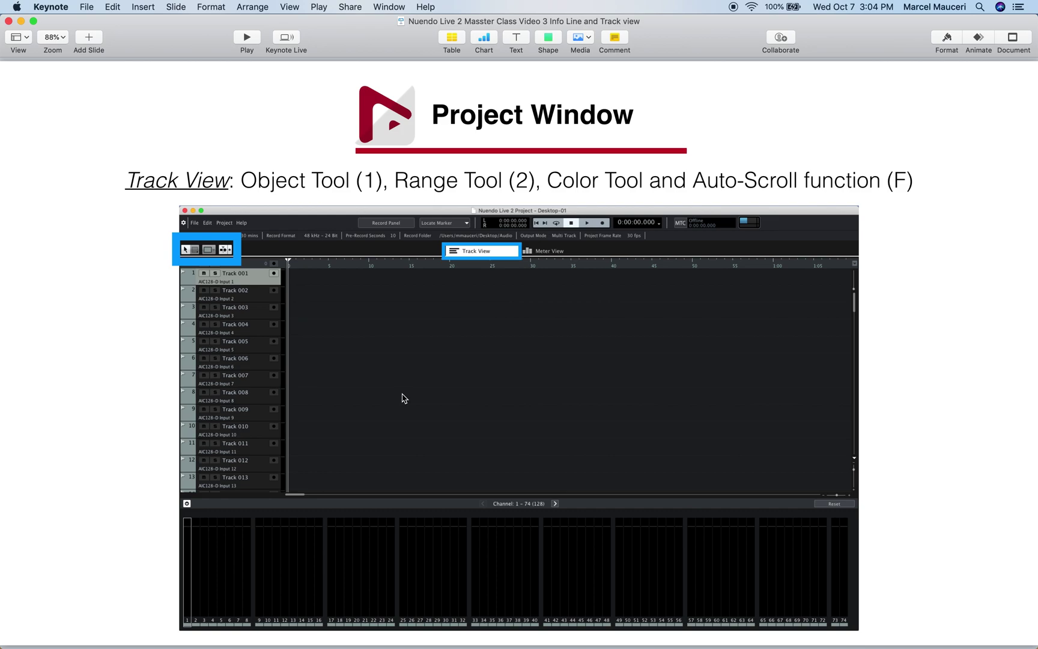
Step through the Meter View and Ruler slides to the Show | Hide Marker Track slide
key("Down")
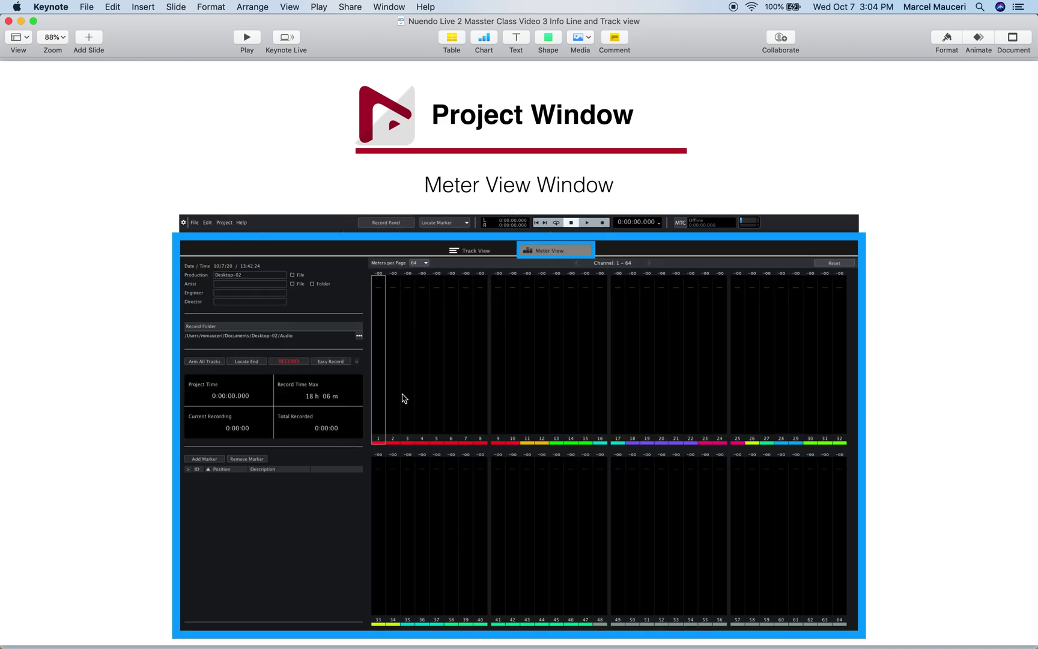
key("Down")
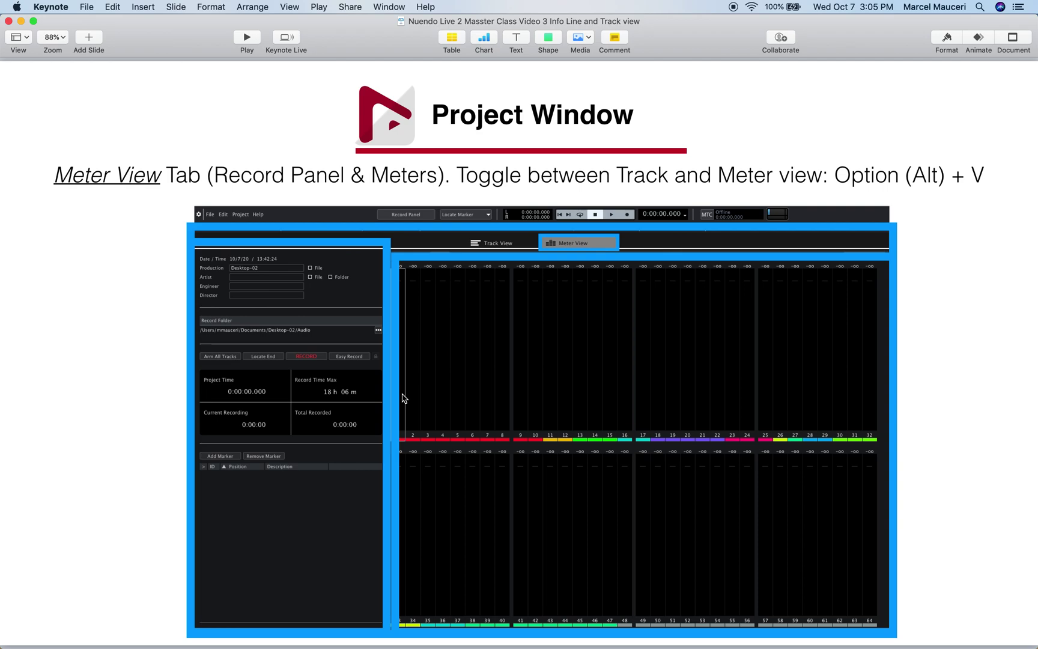
key("Down")
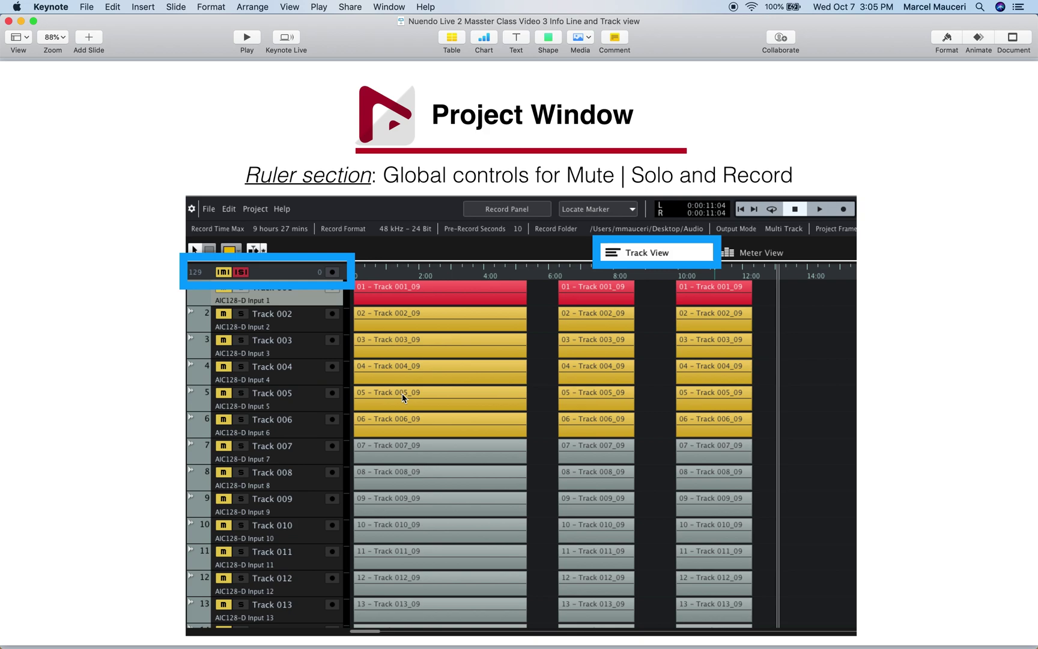
key("Down")
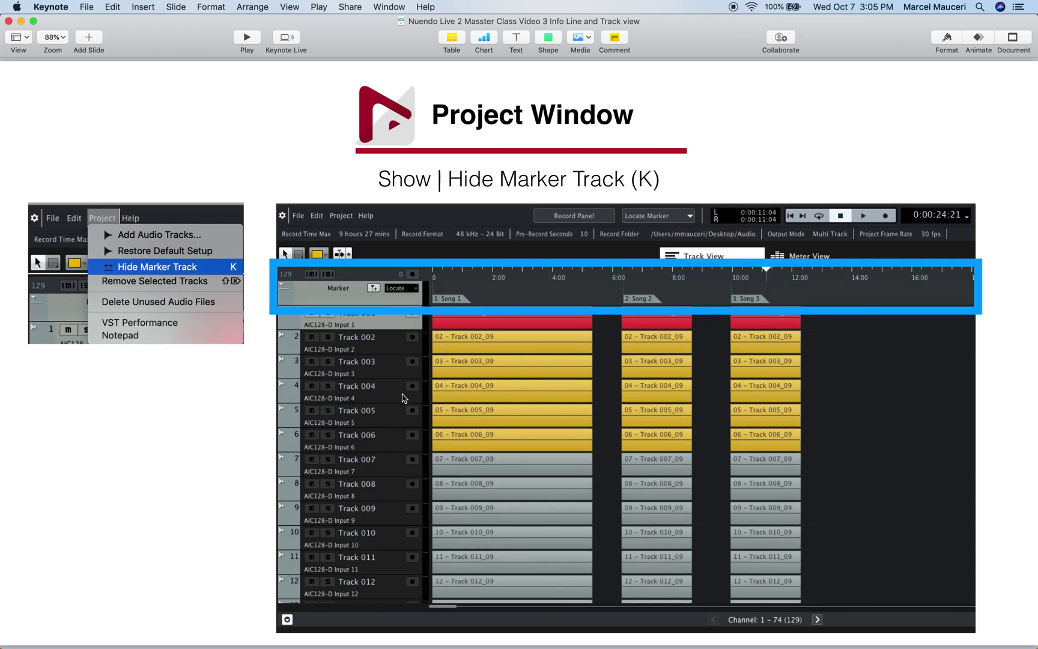